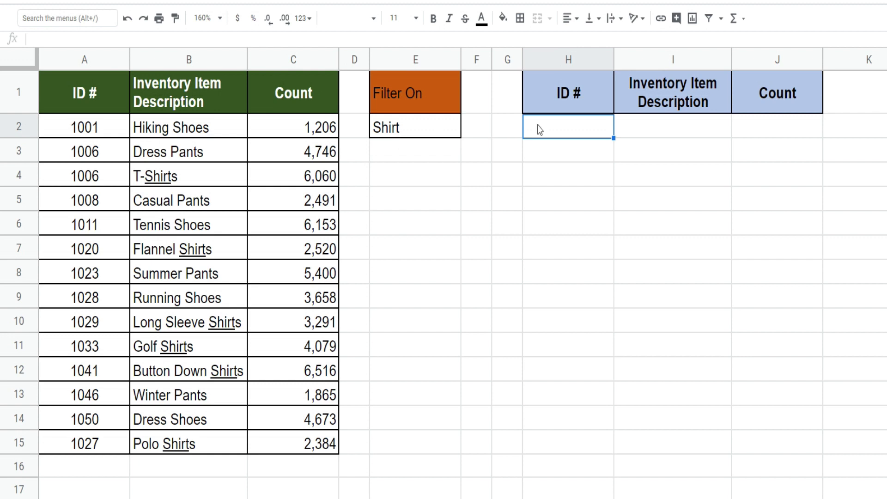
Start =FILTER in H2 with A2:C15 as the range argument, followed by a comma
type("=")
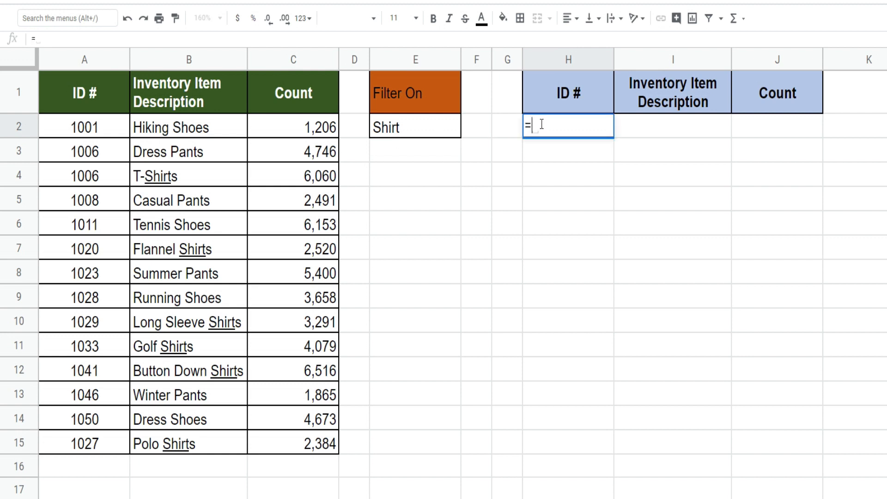
type("FIL")
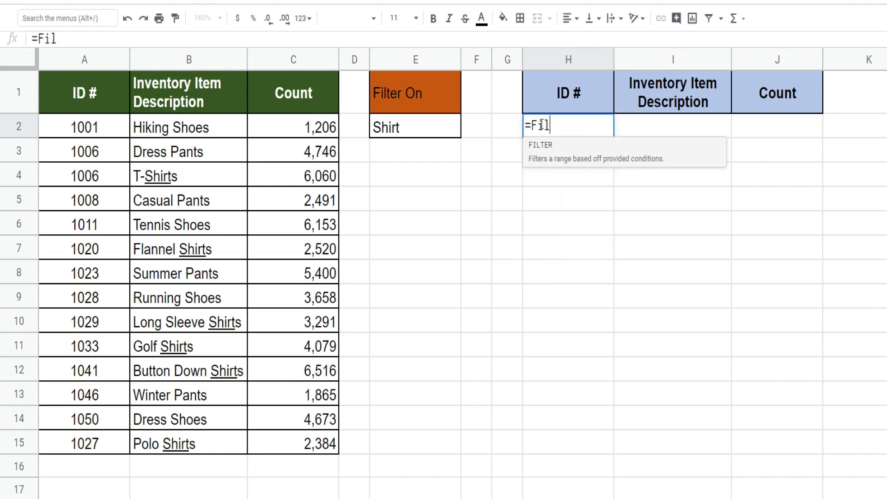
key("Tab")
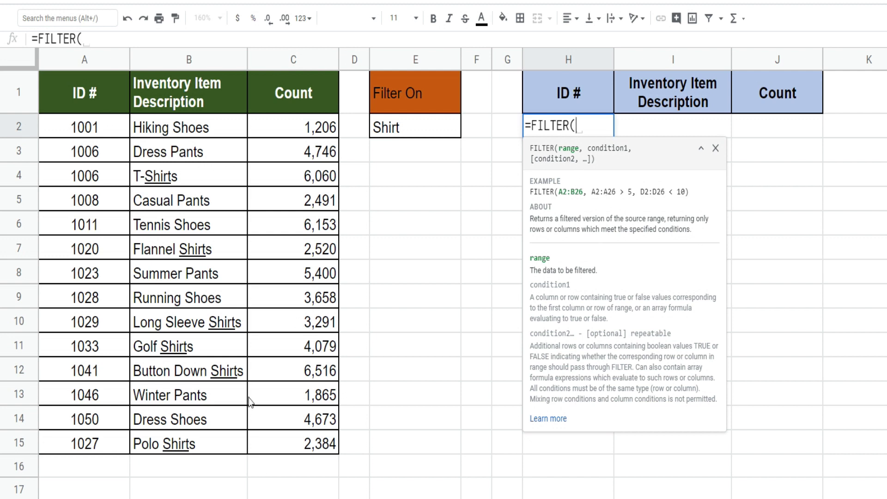
left_click(94, 131)
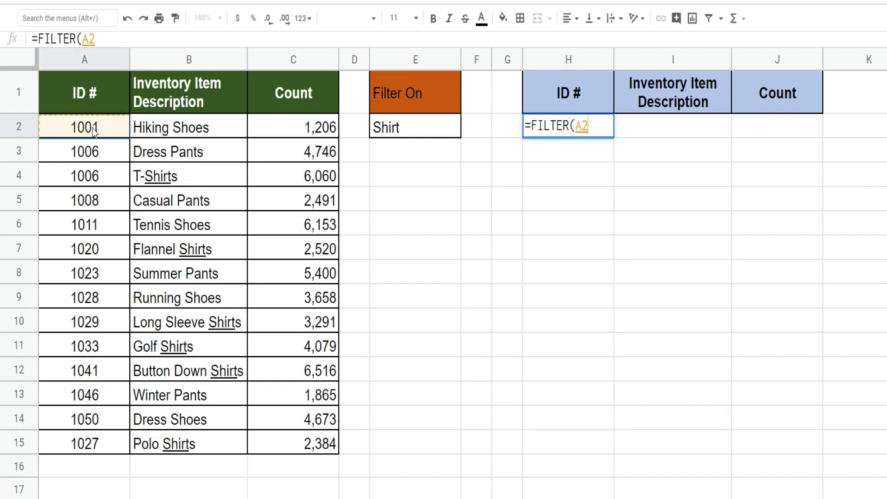
key("ctrl+shift+Right")
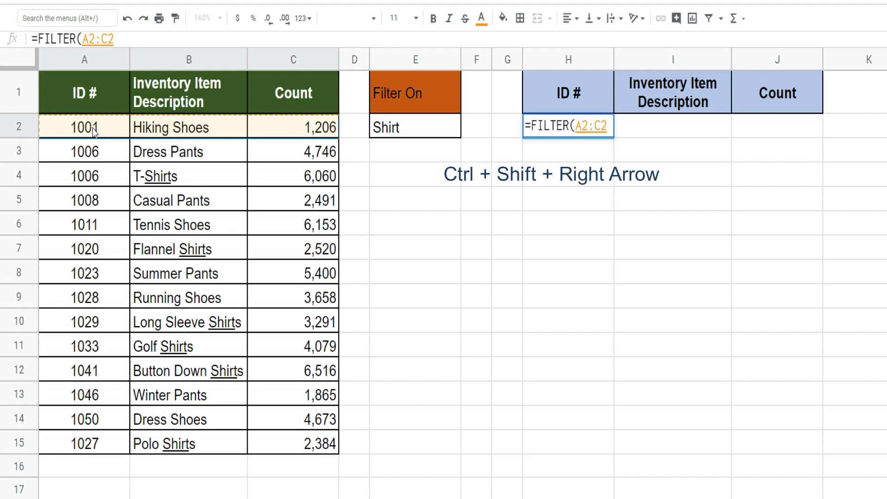
key("ctrl+shift+Down")
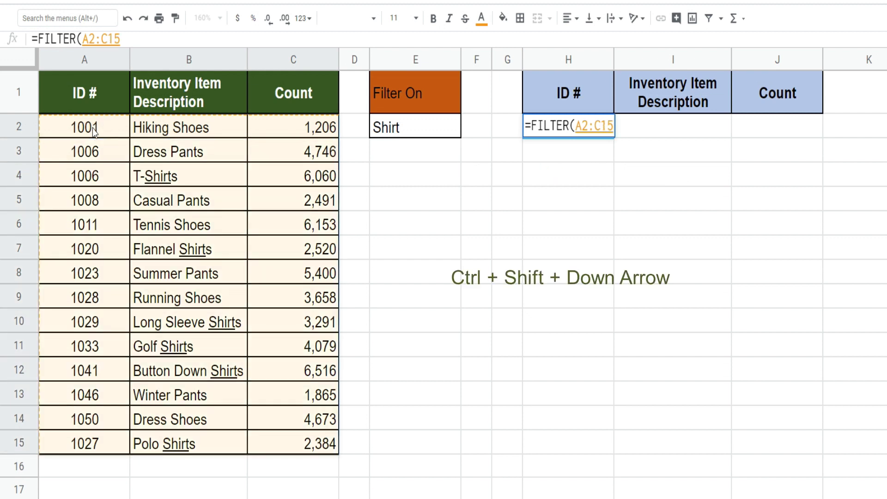
type(",")
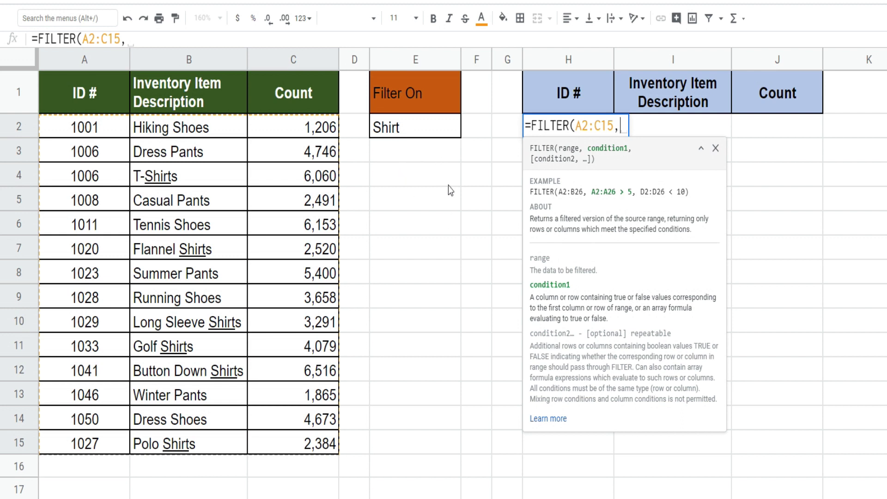
Add the condition SEARCH(E2,B2:B15) to the FILTER formula, matching descriptions against E2
type("Sear")
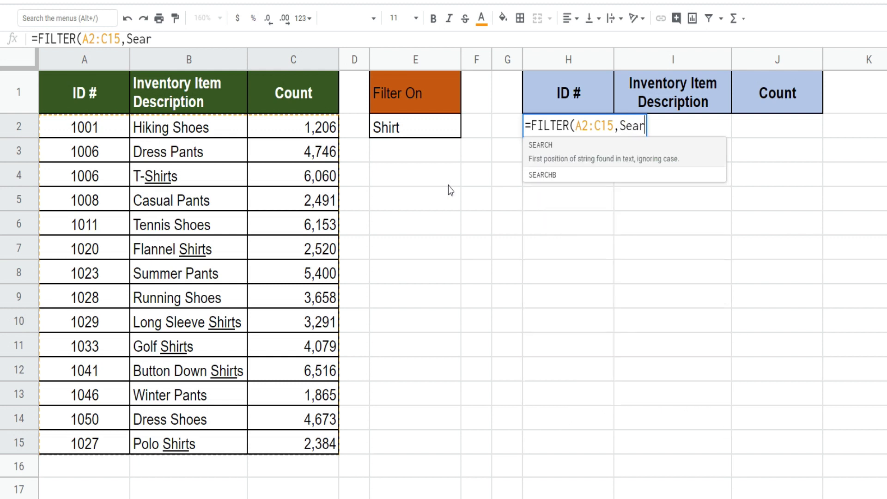
key("Tab")
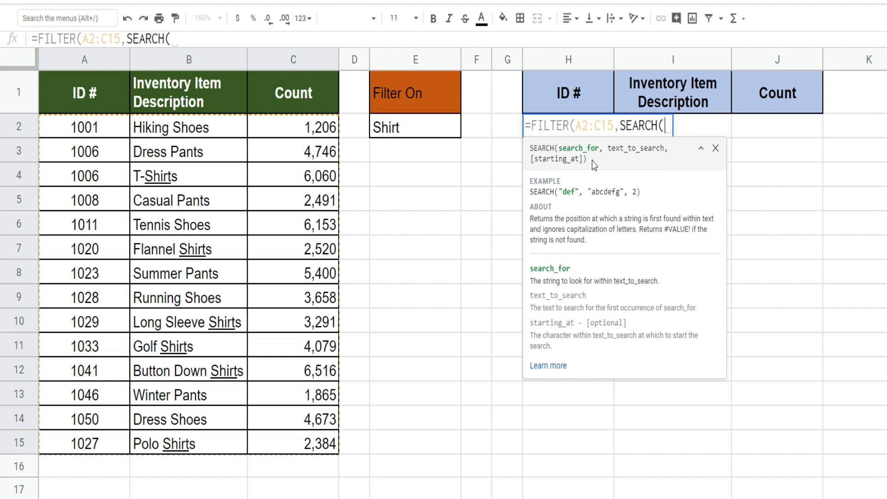
left_click(408, 132)
type(",")
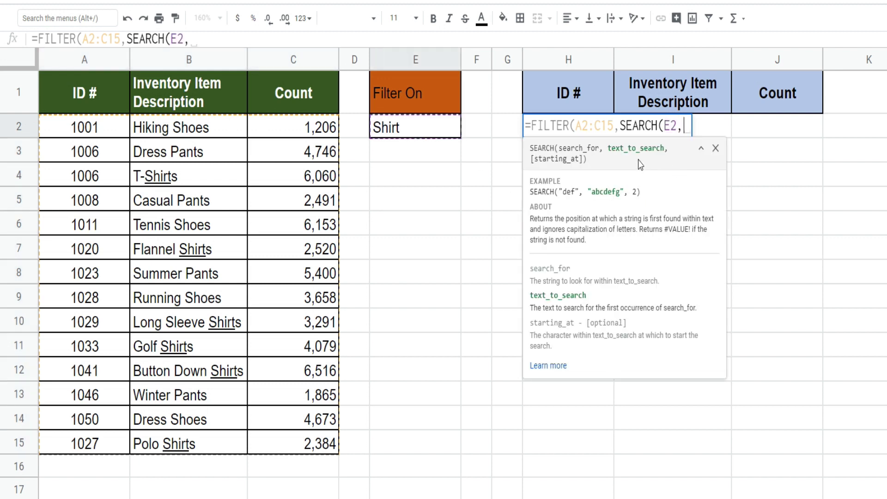
left_click_drag(190, 131, 203, 450)
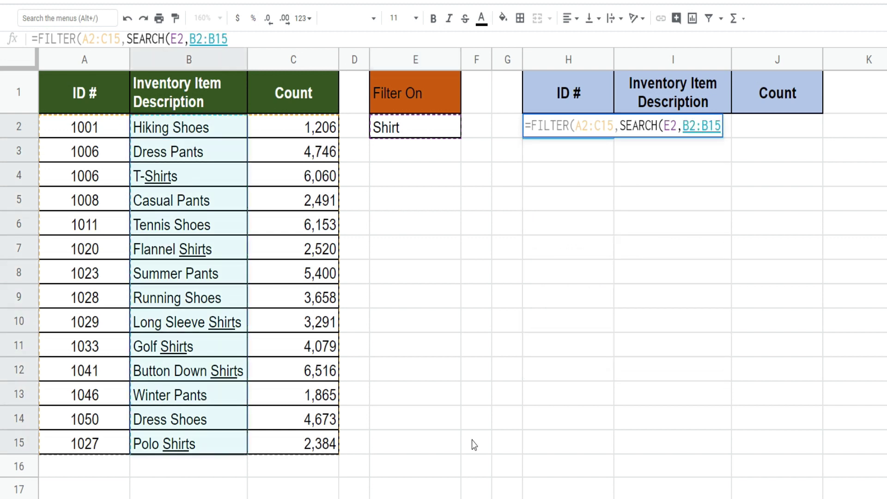
Close the formula with )) and commit it, then return to H2 to review the six Shirt rows
type("))")
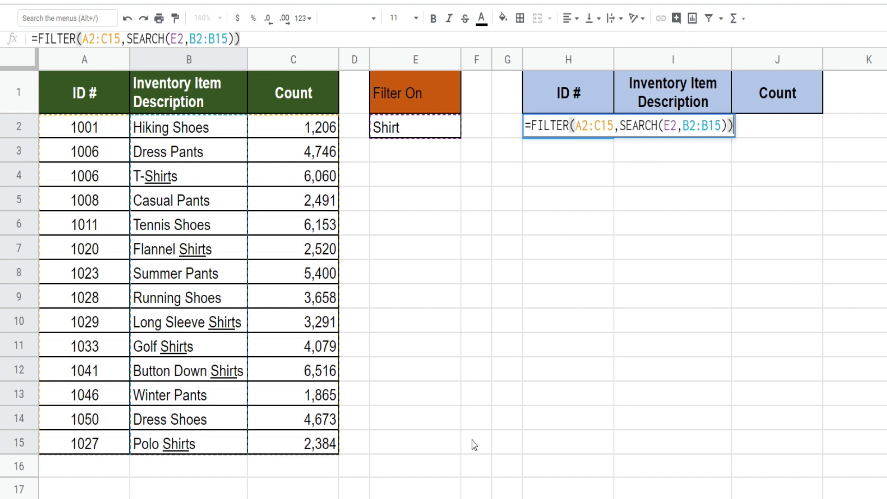
key("Return")
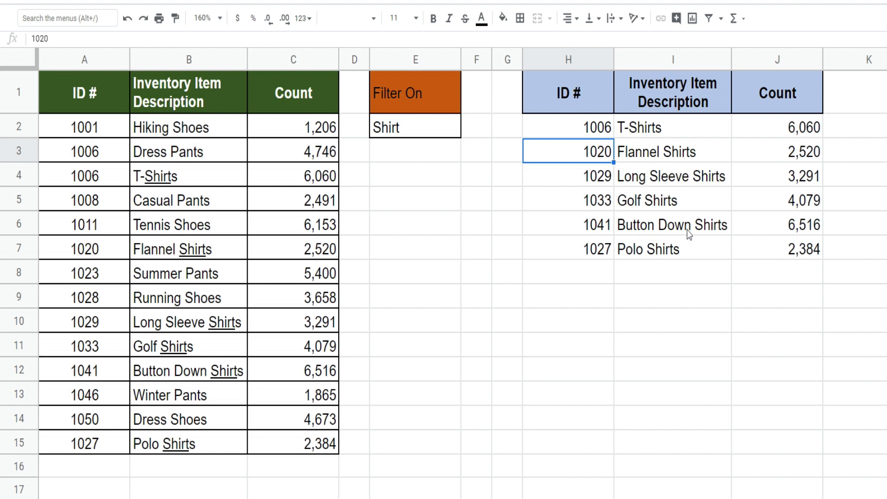
key("Up")
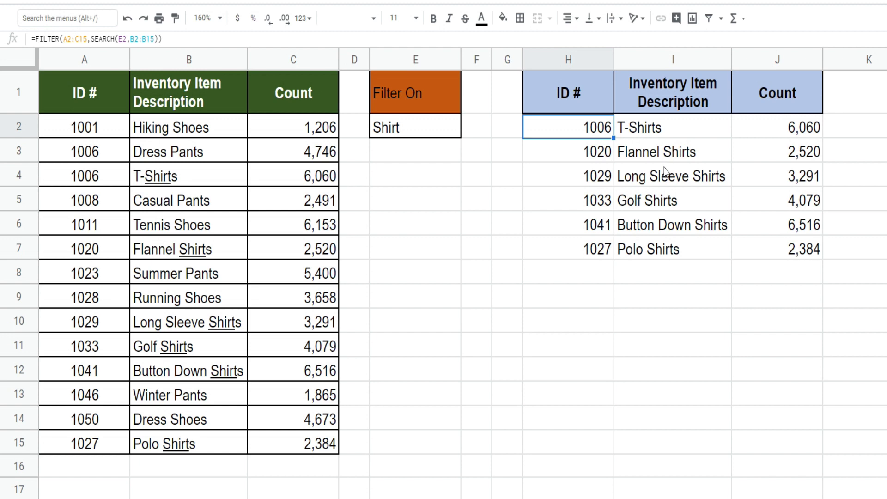
Rewrite H2 as =FILTER(A2:C15, with a REGEXMATCH condition started
type("=FILTER(")
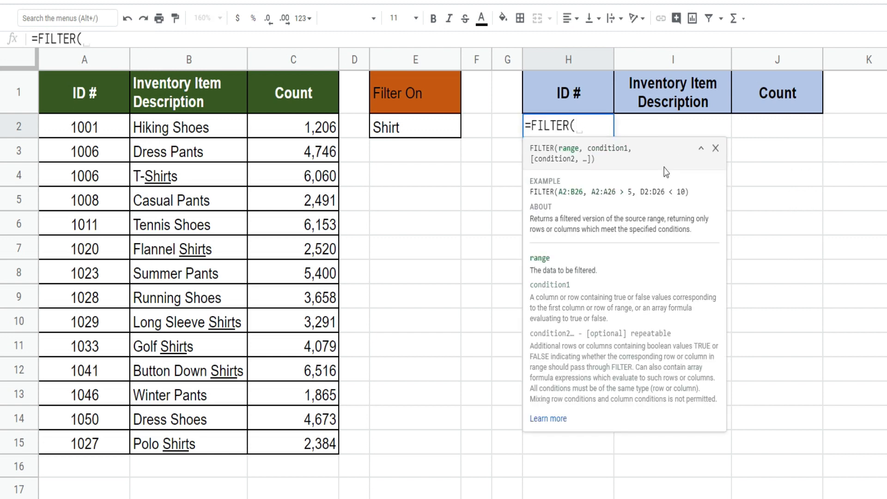
left_click(110, 128)
key("ctrl+shift+Right")
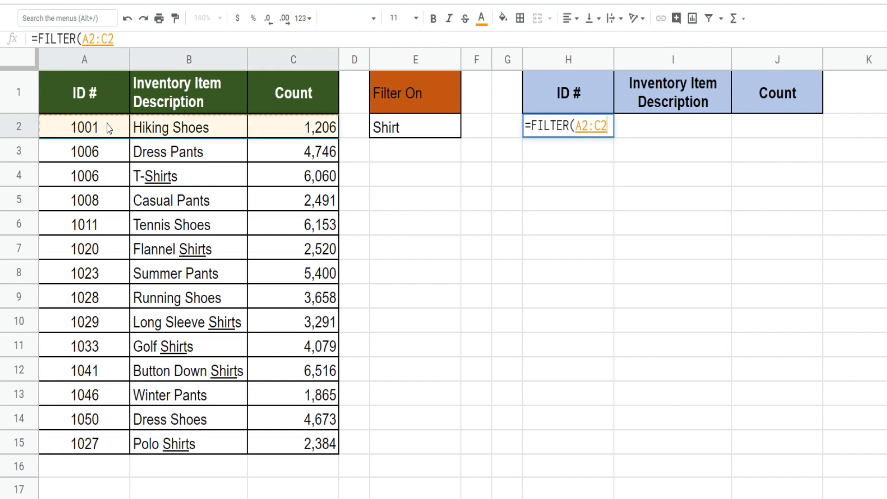
key("ctrl+shift+Down")
type(",")
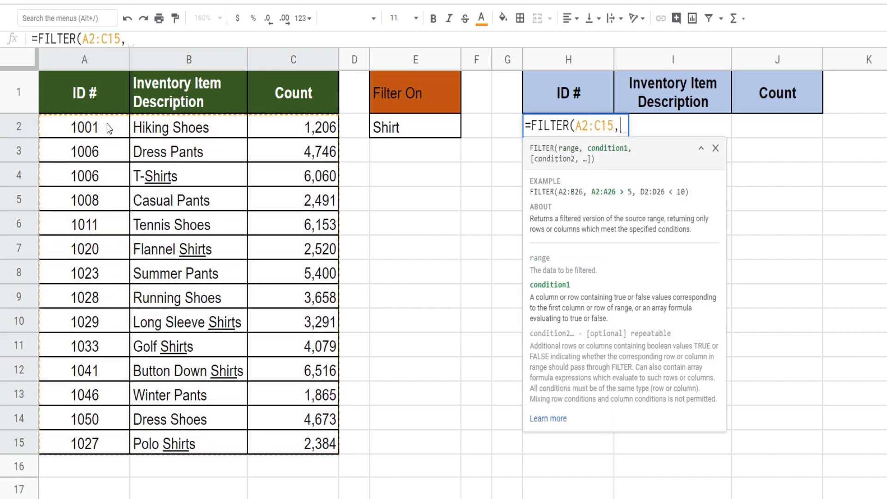
type("Rege")
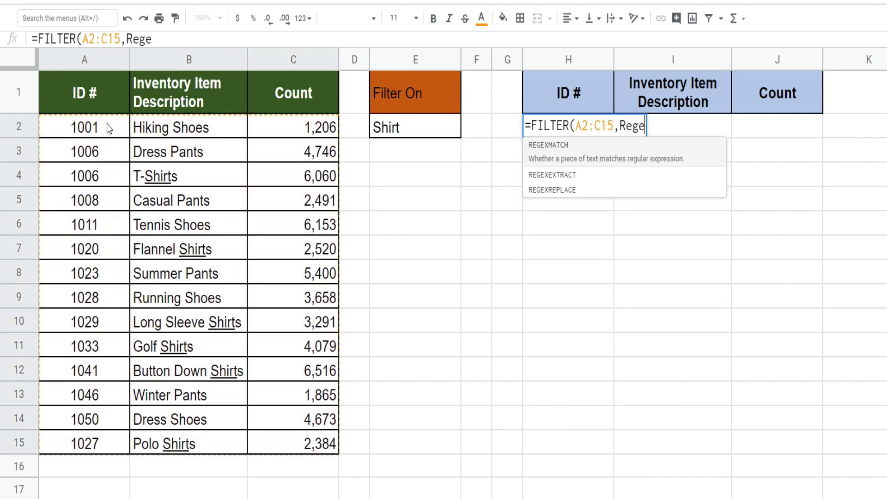
type("xmatch")
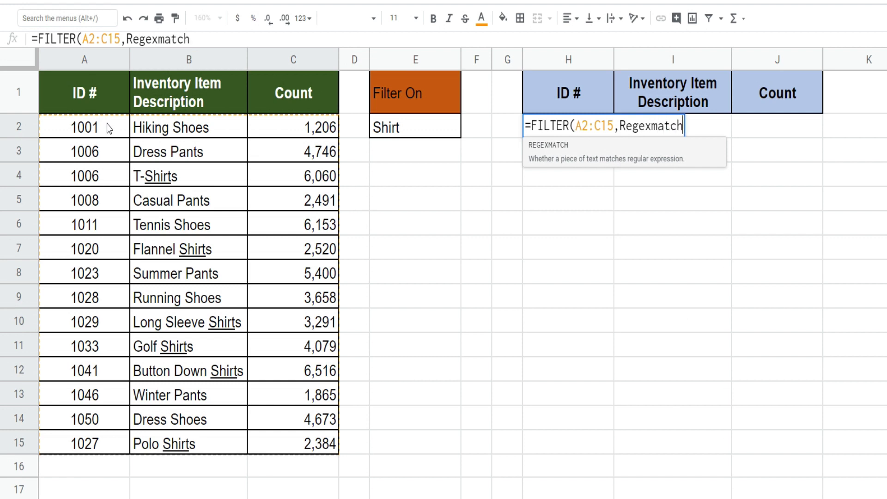
key("Tab")
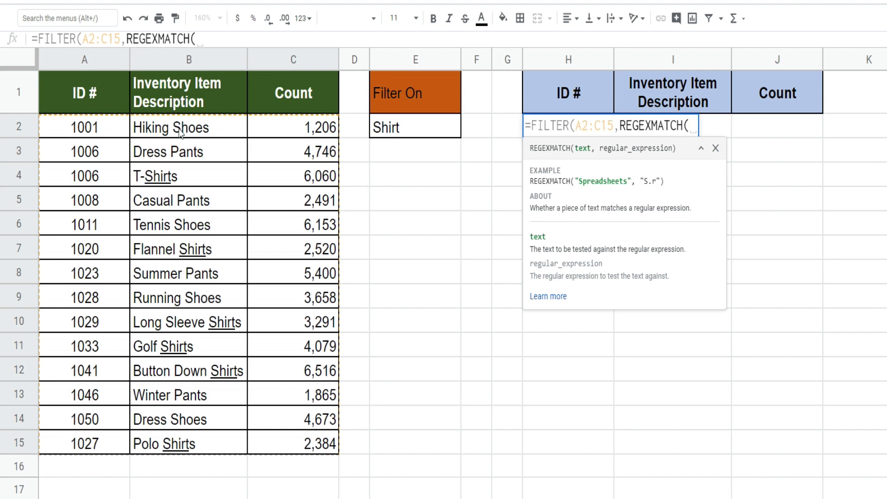
Give REGEXMATCH the range B2:B15 and the pattern "Shoe|Shirt"
left_click_drag(182, 132, 198, 443)
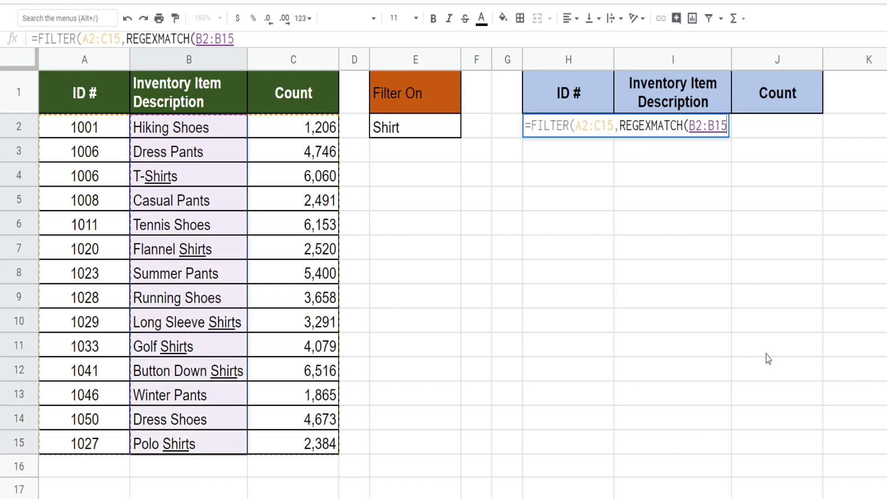
type(",")
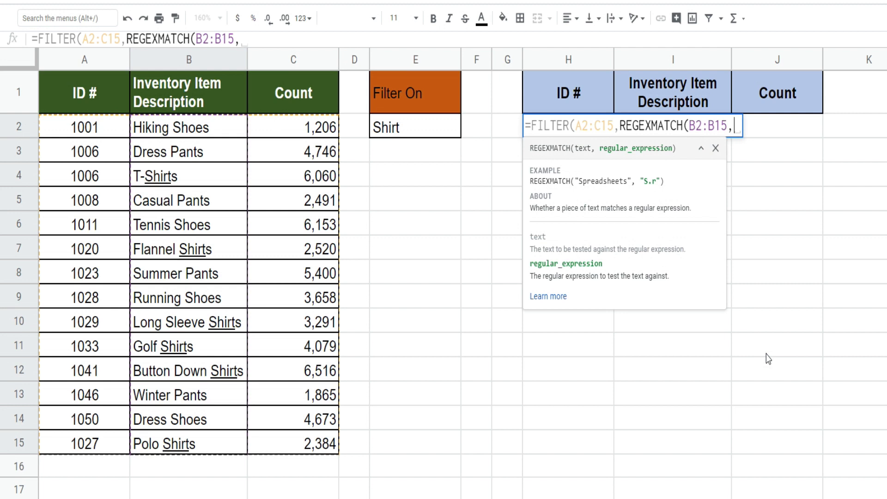
type("\"")
type("She")
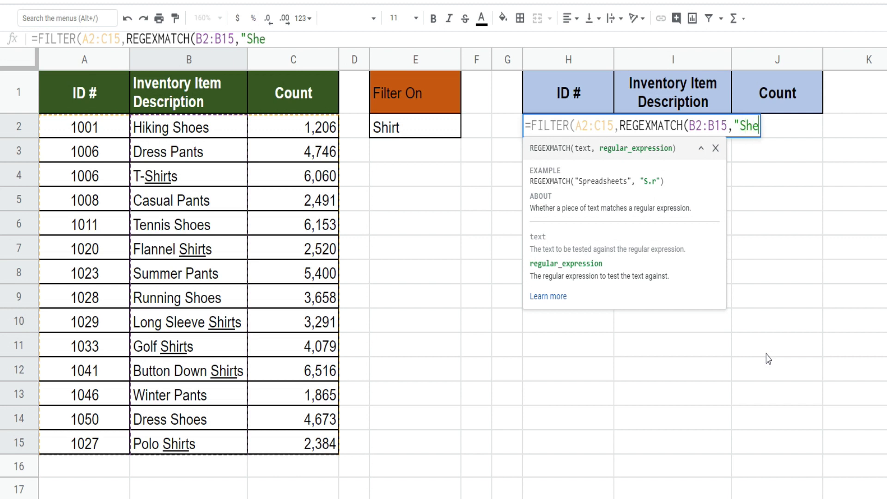
key("BackSpace")
type("oe|S")
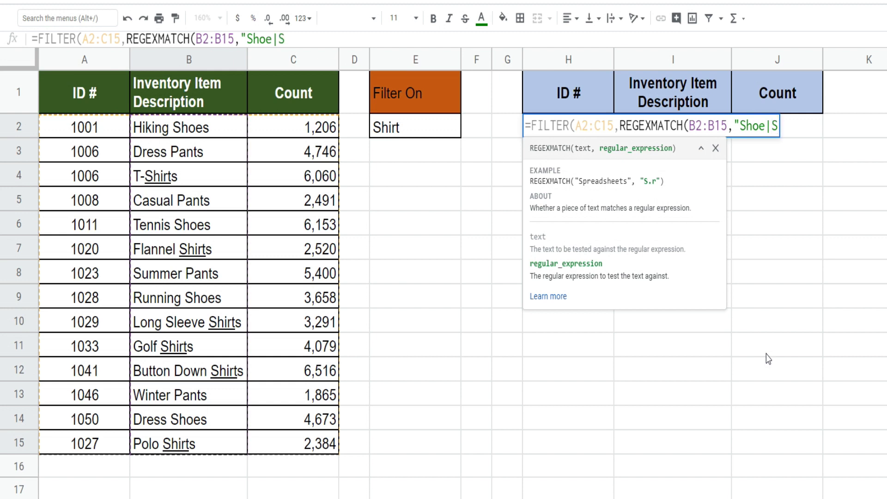
type("hirt")
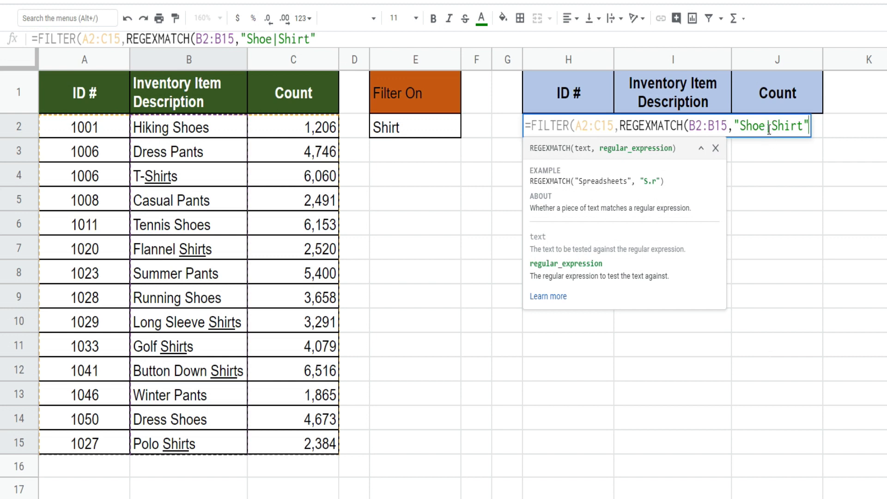
Close and commit the formula to list ten Shoe and Shirt rows, then reopen H2
type("))")
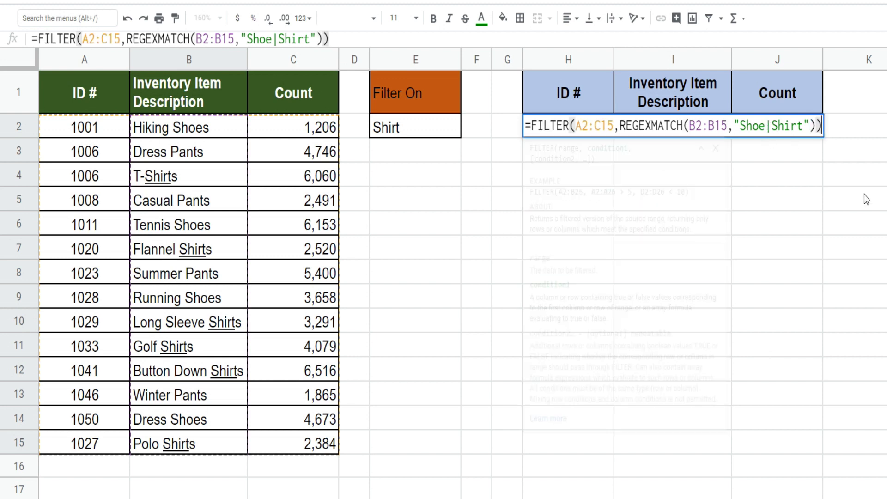
key("Return")
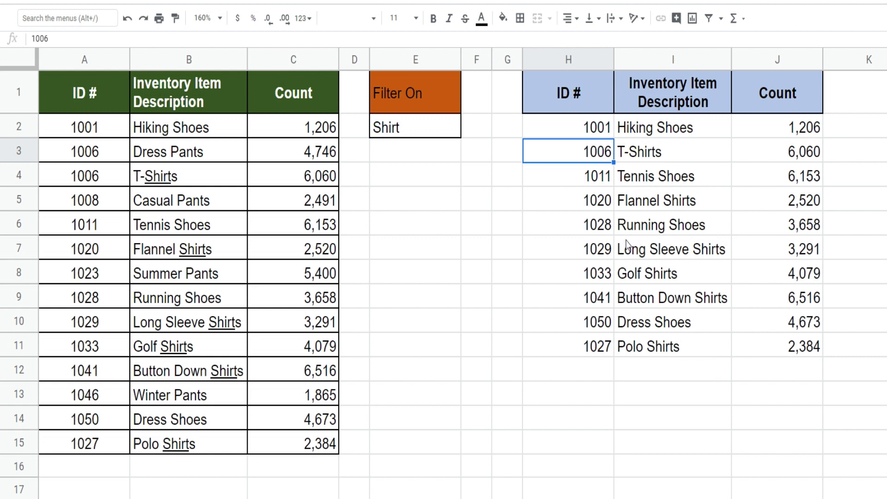
left_click(600, 128)
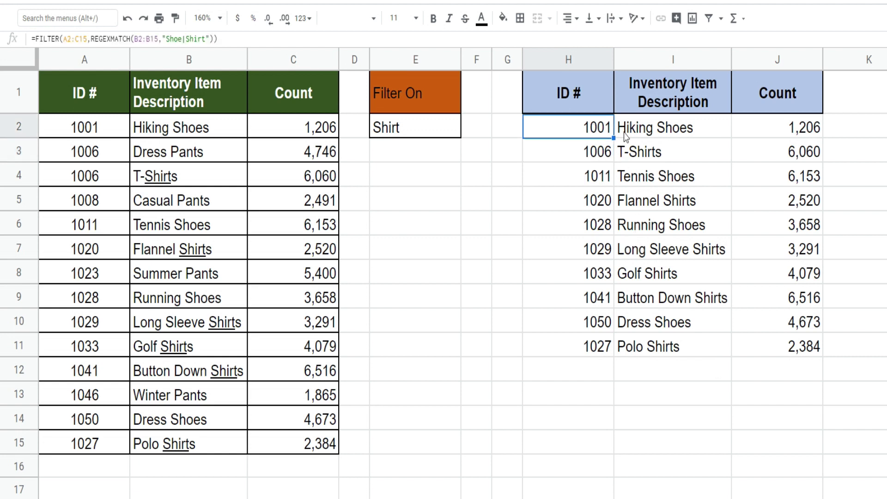
key("Return")
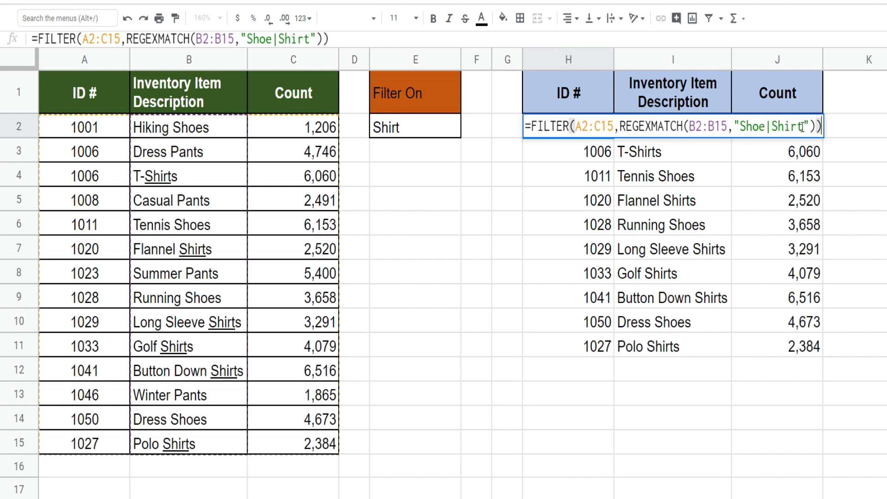
Replace the pattern Shoe|Shirt with Golf|Polo|Summer, leaving three matching rows
left_click_drag(803, 125, 739, 127)
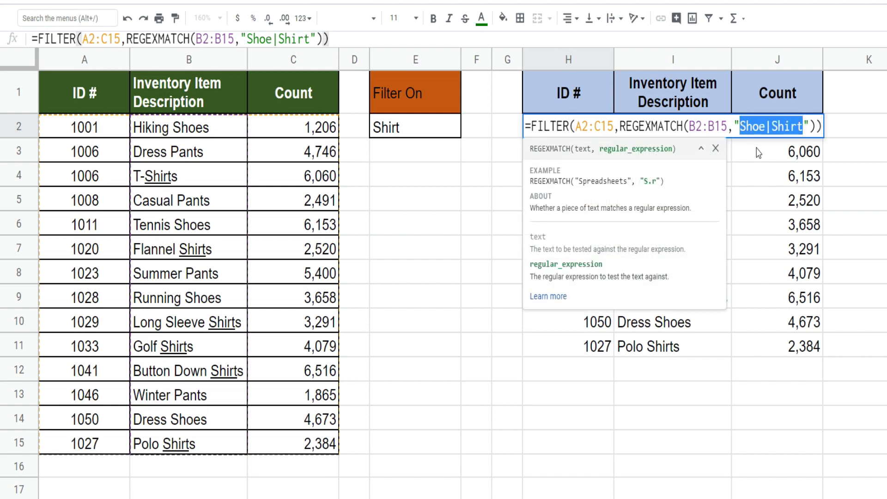
type("Golf")
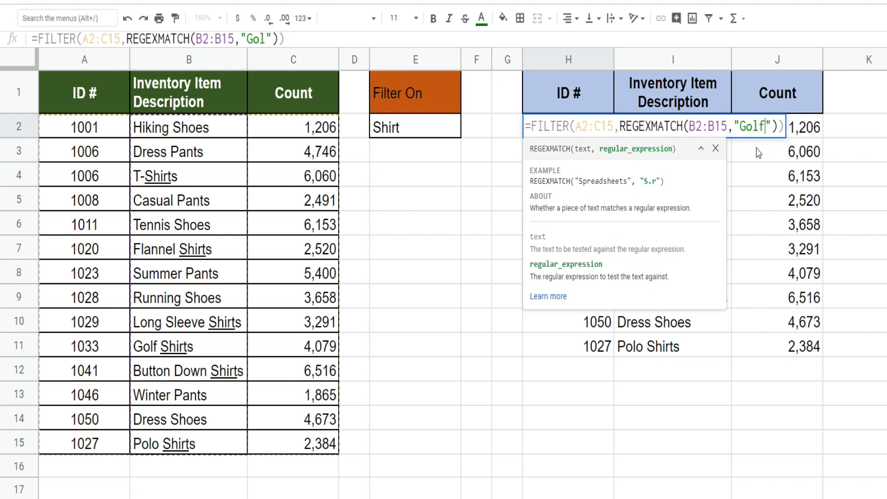
type("|")
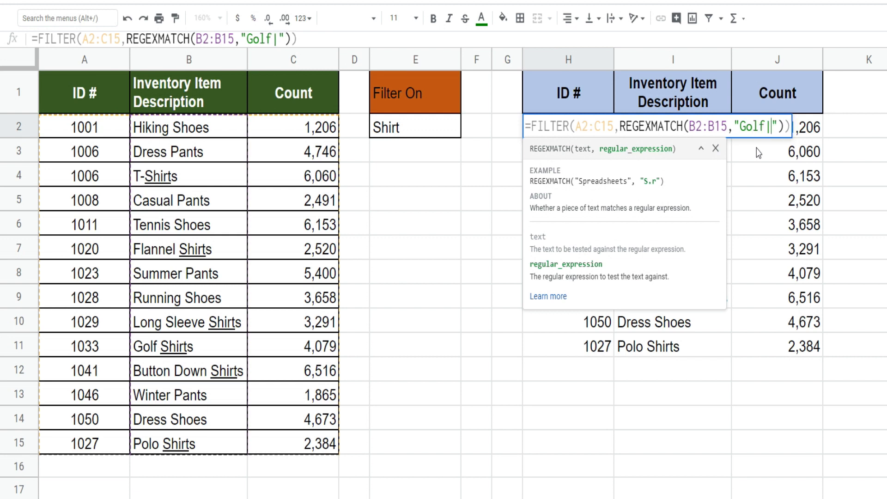
type("Polo")
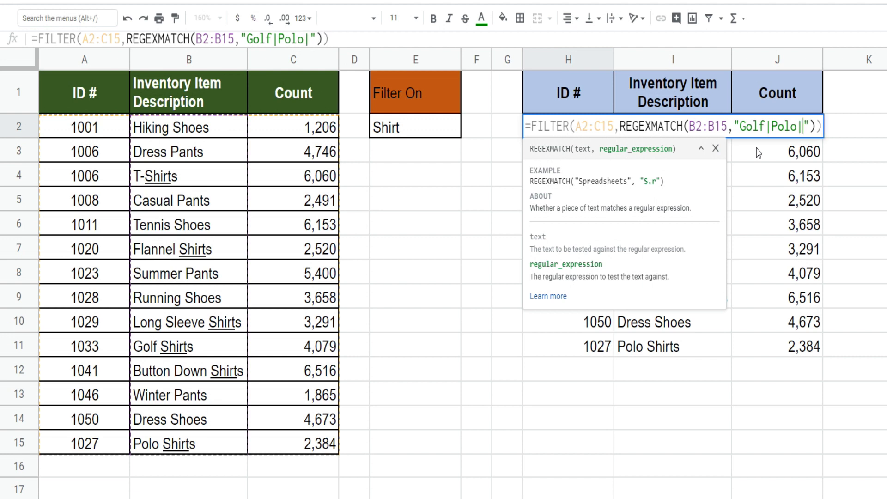
type("|")
type("Summer")
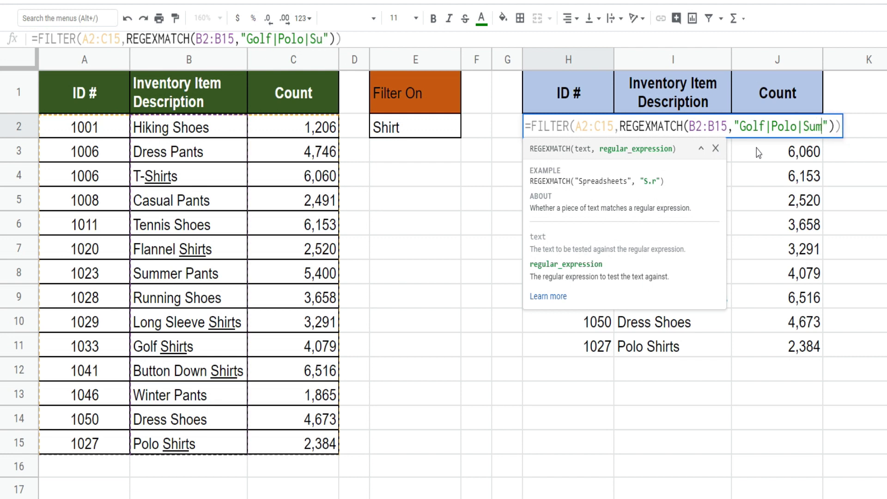
key("Return")
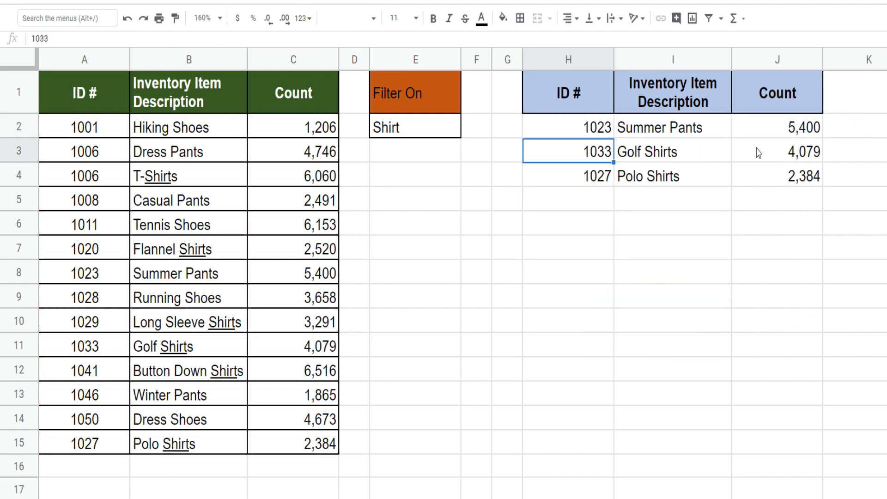